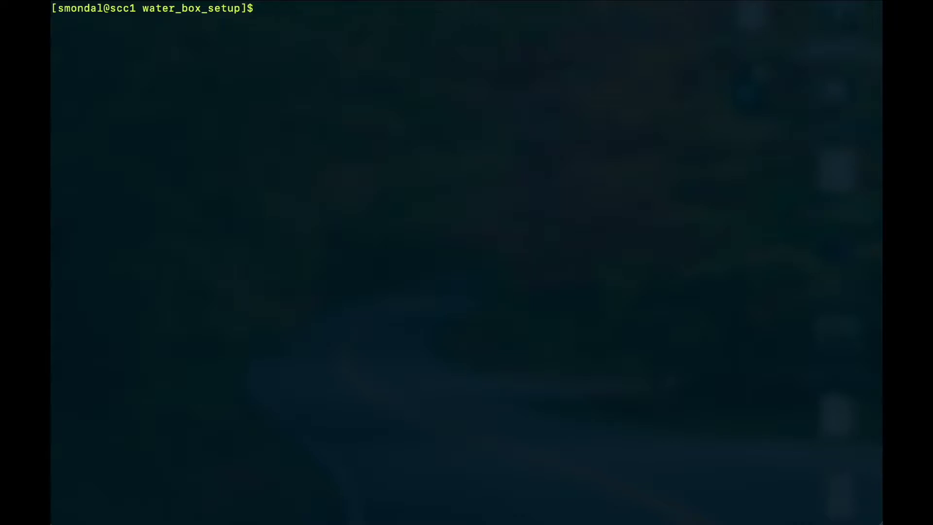
# List the water_box_setup directory in long format with the lt alias.
pyautogui.write('lt')
pyautogui.press('Return')
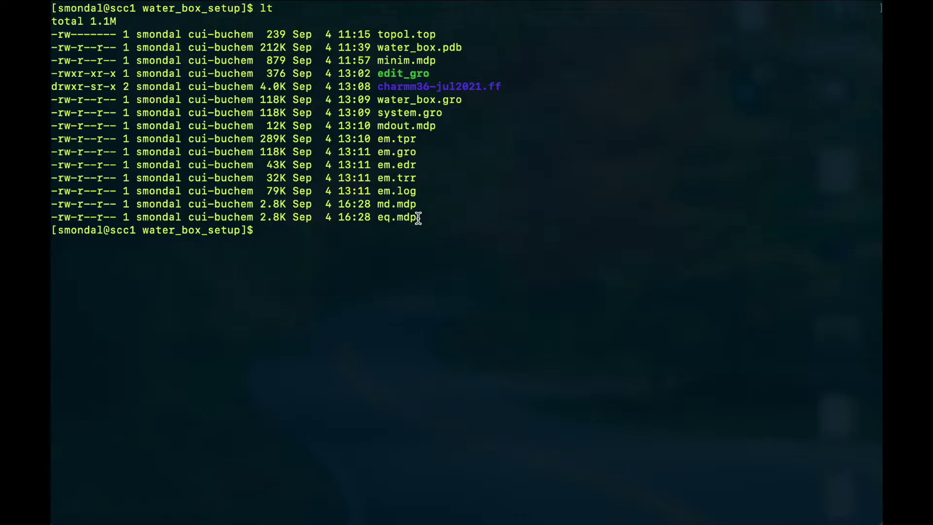
# Highlight md.mdp in the listing, then open eq.mdp with 'vim eq.mdp'.
pyautogui.moveTo(377, 204); pyautogui.dragTo(396, 204)
pyautogui.click(394, 271)
pyautogui.write('vim eq.mdp')
pyautogui.press('Return')
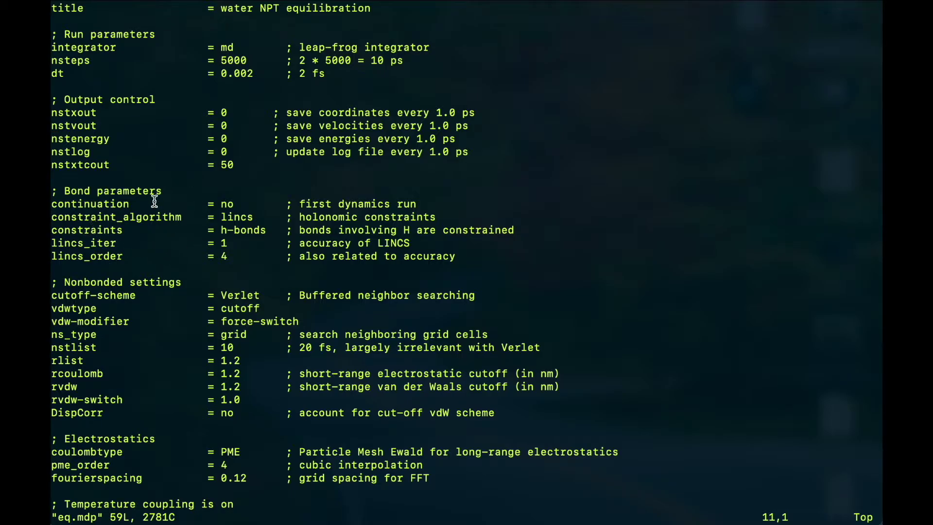
# Scroll through eq.mdp's run, output, coupling and velocity settings, then save and quit with :wq.
pyautogui.scroll(-2, 158, 248)
pyautogui.scroll(-3, 158, 248)
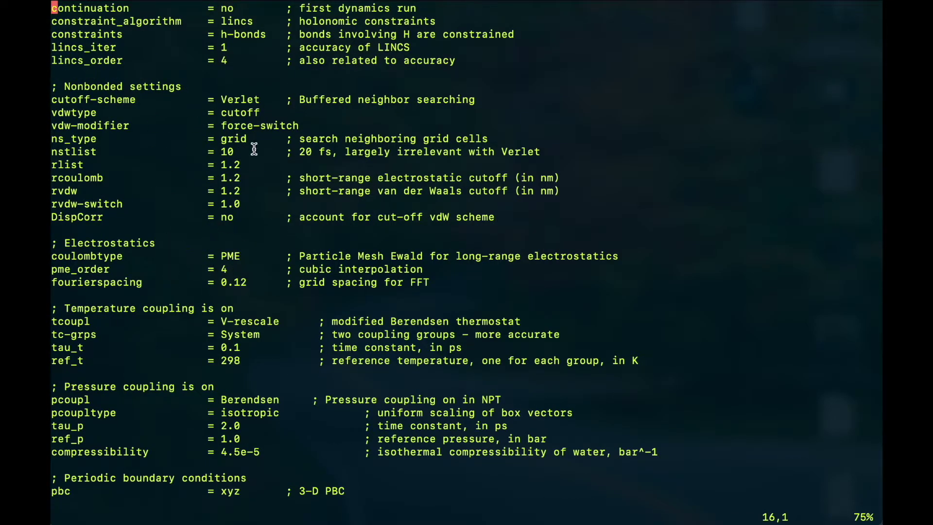
pyautogui.scroll(-4, 220, 362)
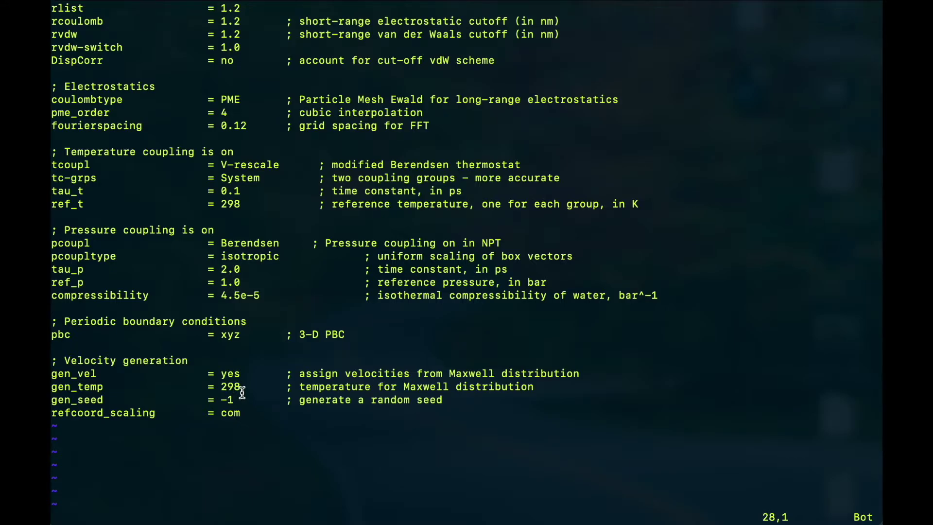
pyautogui.scroll(5, 242, 392)
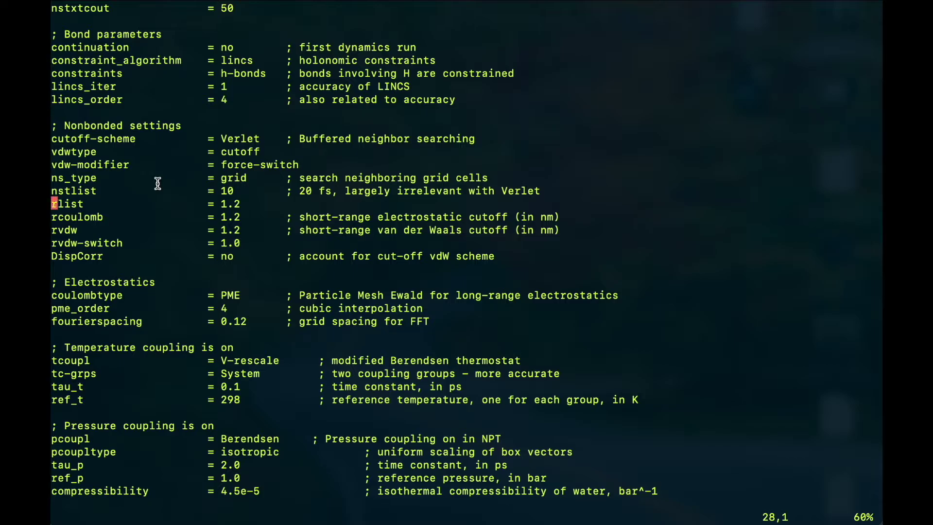
pyautogui.write(':wq')
pyautogui.press('Return')
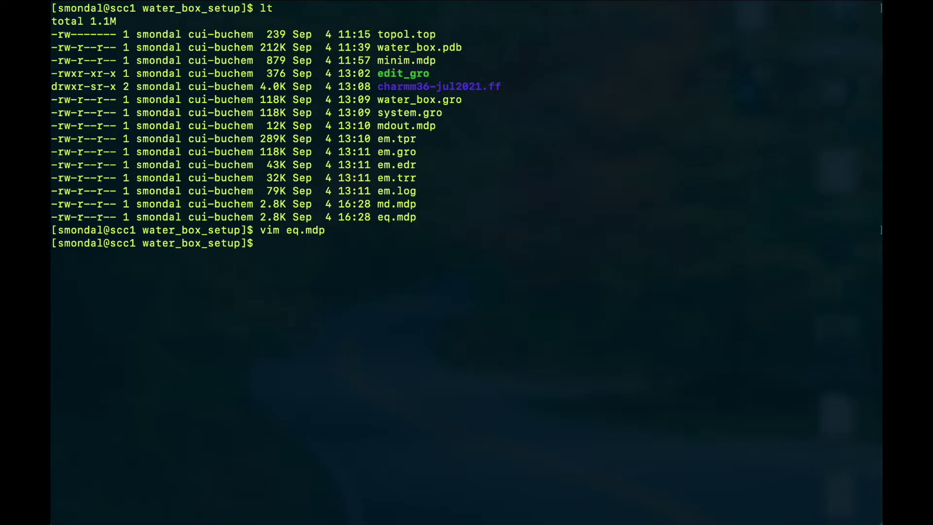
# Open md.mdp, scroll through its 100 ps production settings to velocity generation, and quit with :q.
pyautogui.write('vim md.mdp')
pyautogui.press('Return')
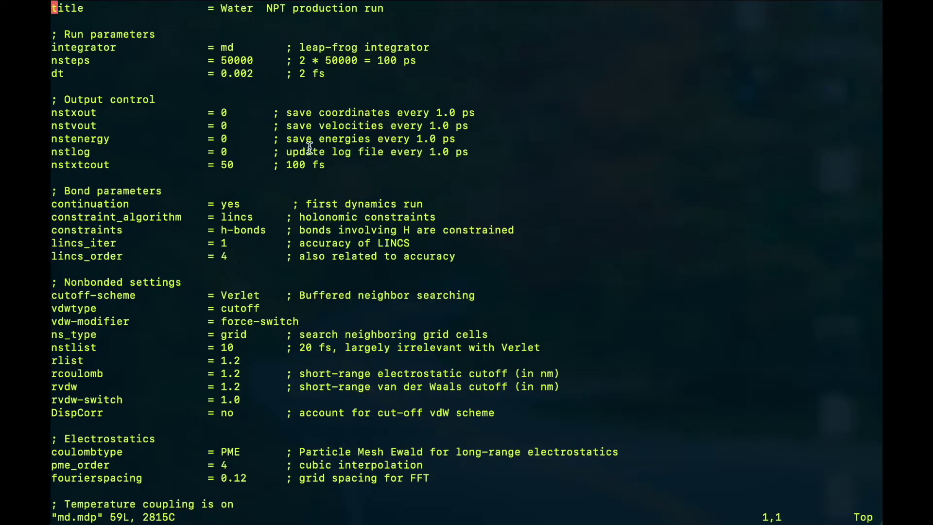
pyautogui.scroll(-3, 291, 216)
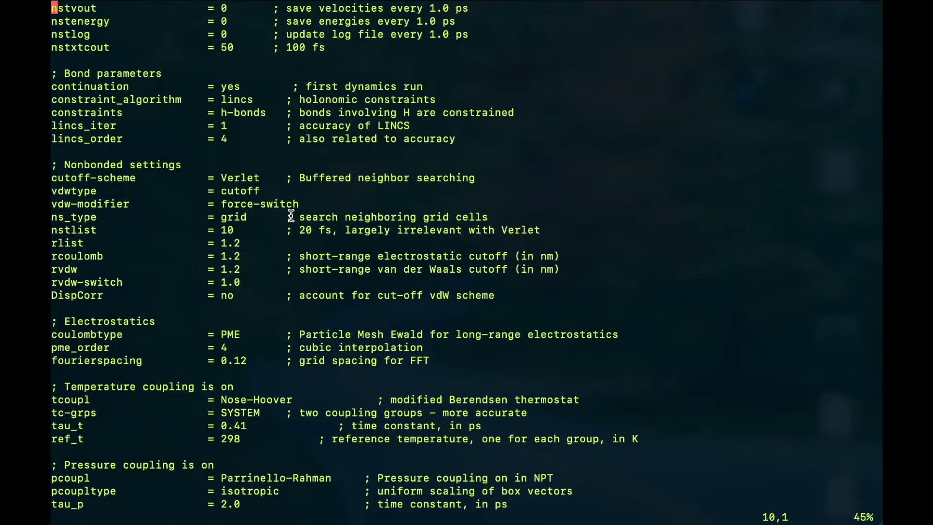
pyautogui.scroll(-8, 255, 290)
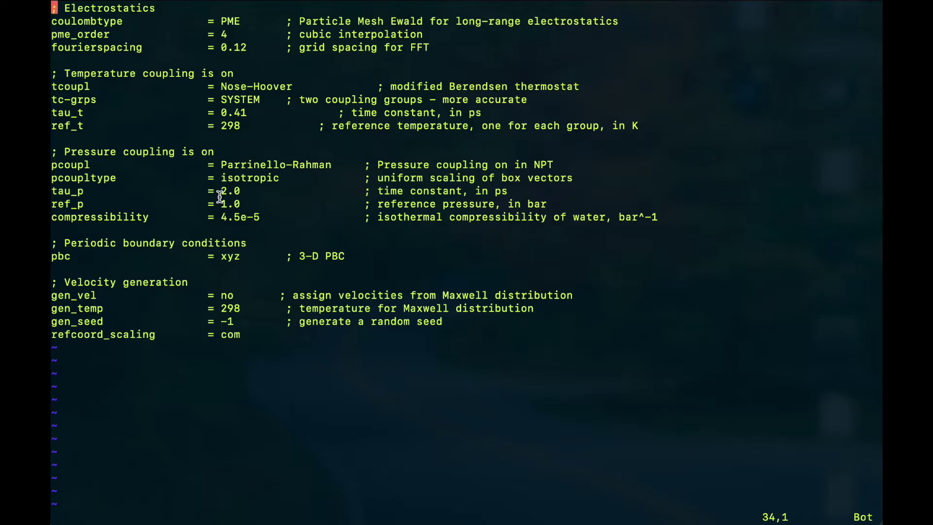
pyautogui.write(':q')
pyautogui.press('Return')
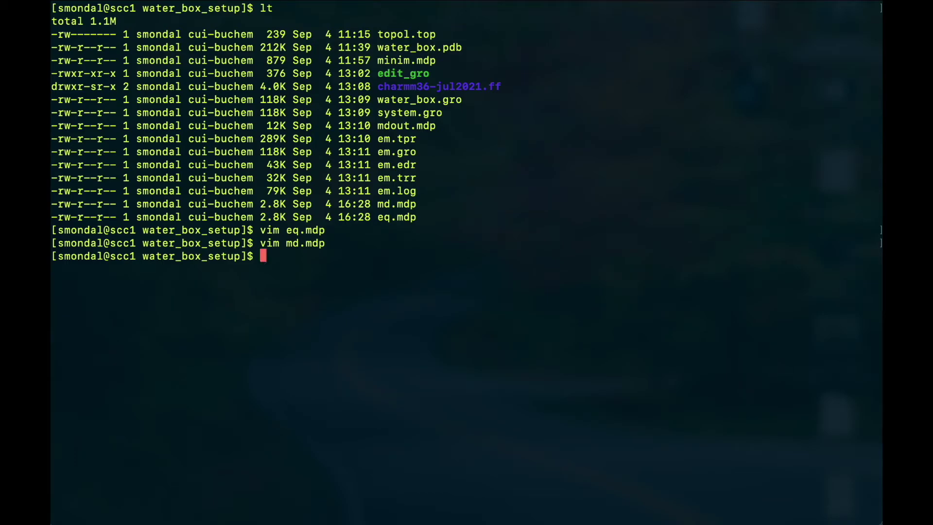
# Run 'gmx_mpi grompp -f eq.mdp -c em.gro -p topol.top -o nvt.tpr' to build nvt.tpr.
pyautogui.click(380, 152)
pyautogui.moveTo(380, 153); pyautogui.dragTo(421, 151)
pyautogui.write('gmx_mpi grompp ')
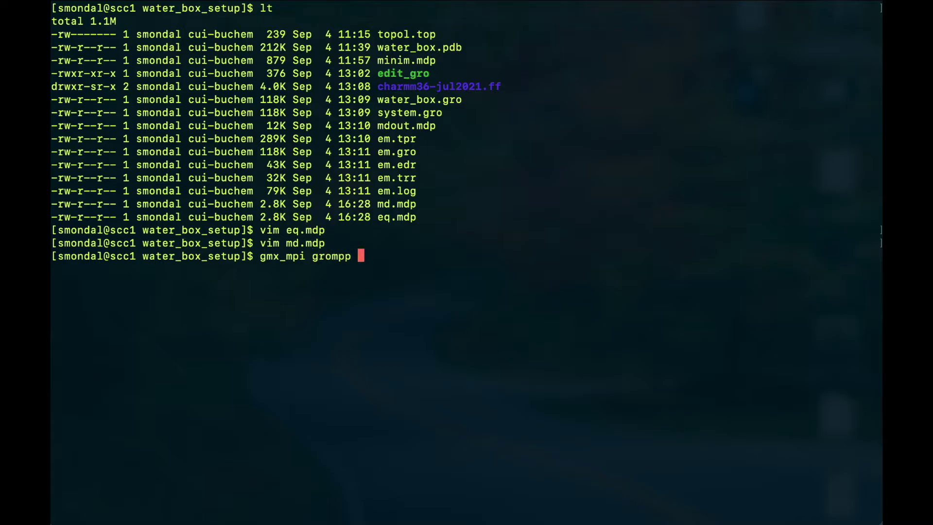
pyautogui.write('-f eq.mdp -c em.')
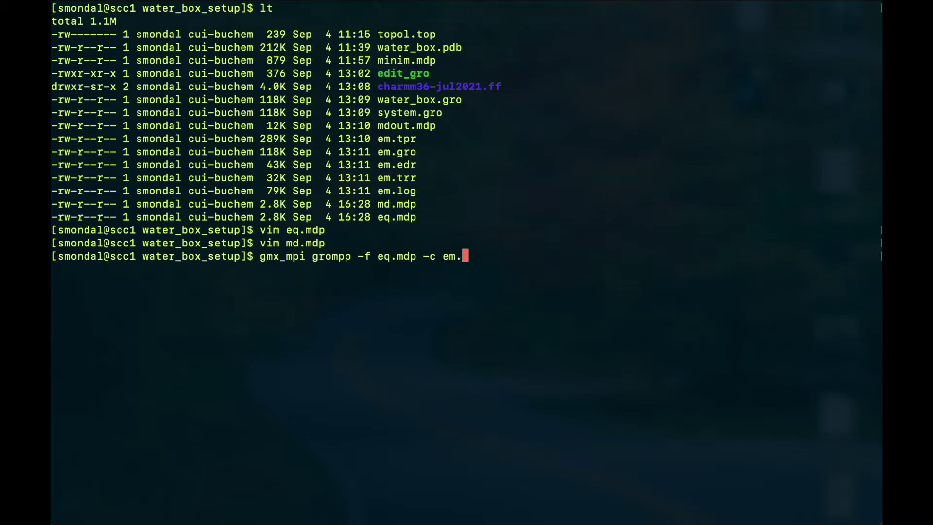
pyautogui.write('gro -p topol.top ')
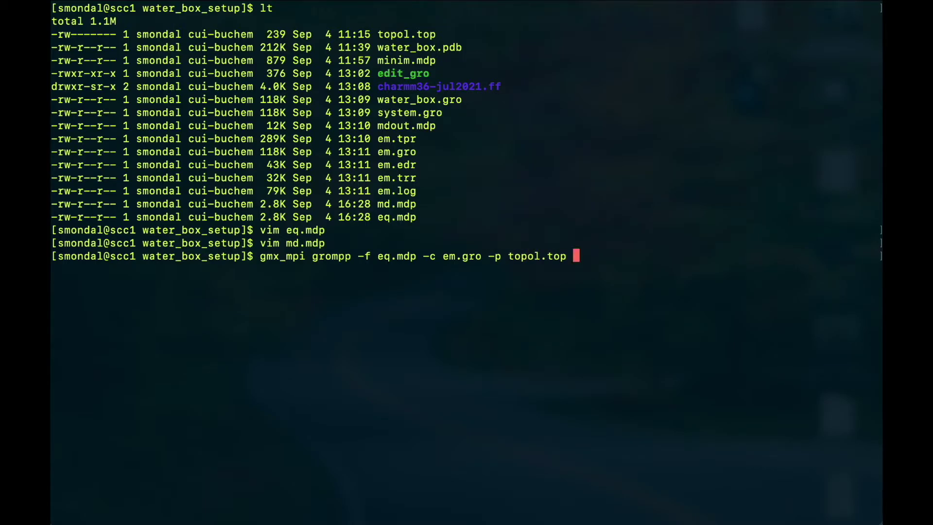
pyautogui.write('-o nvt.tpr')
pyautogui.press('Return')
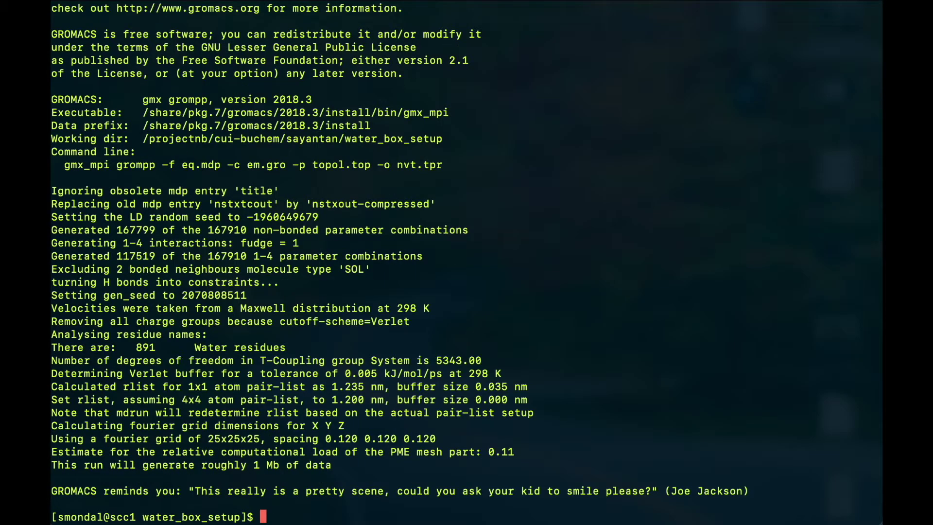
# Confirm nvt.tpr, run 'gmx_mpi mdrun -deffnm nvt -v', then list the nvt output files.
pyautogui.write('lt')
pyautogui.press('Return')
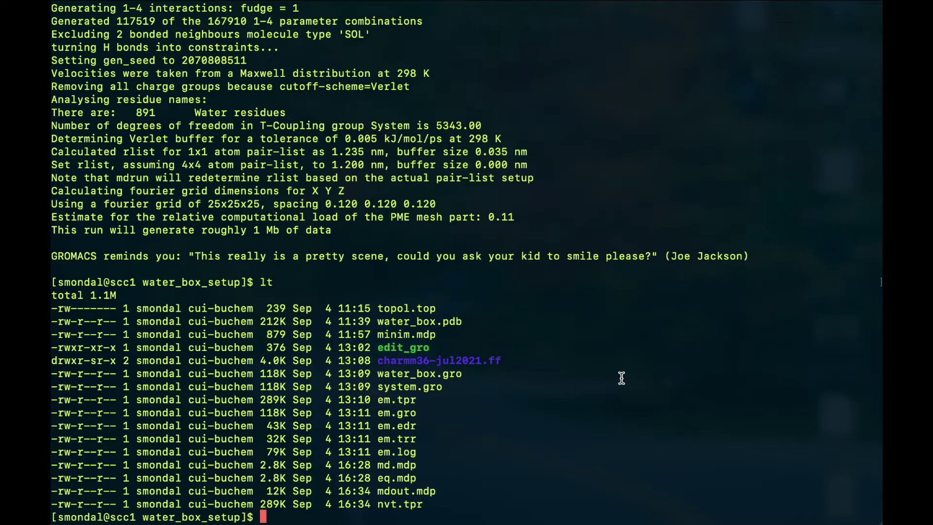
pyautogui.write('gmx_mpi mdrun')
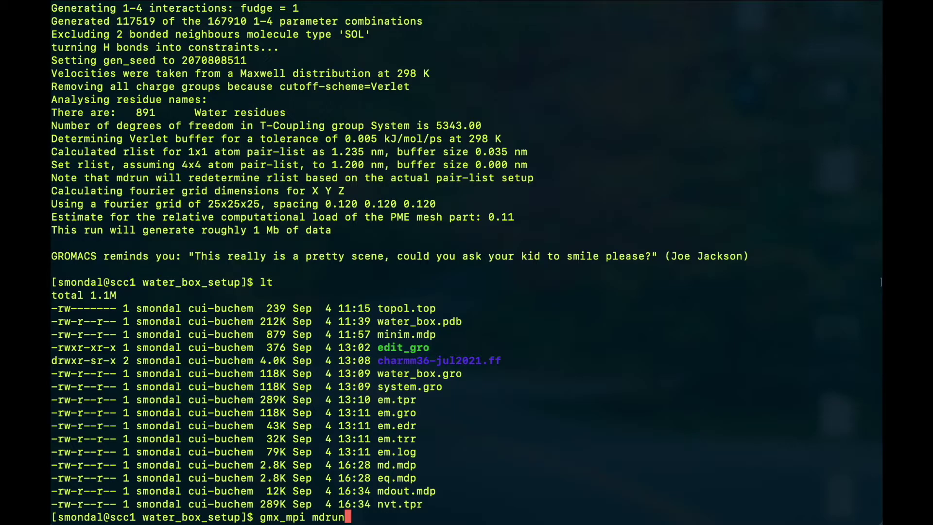
pyautogui.write(' -deffnm nvt ')
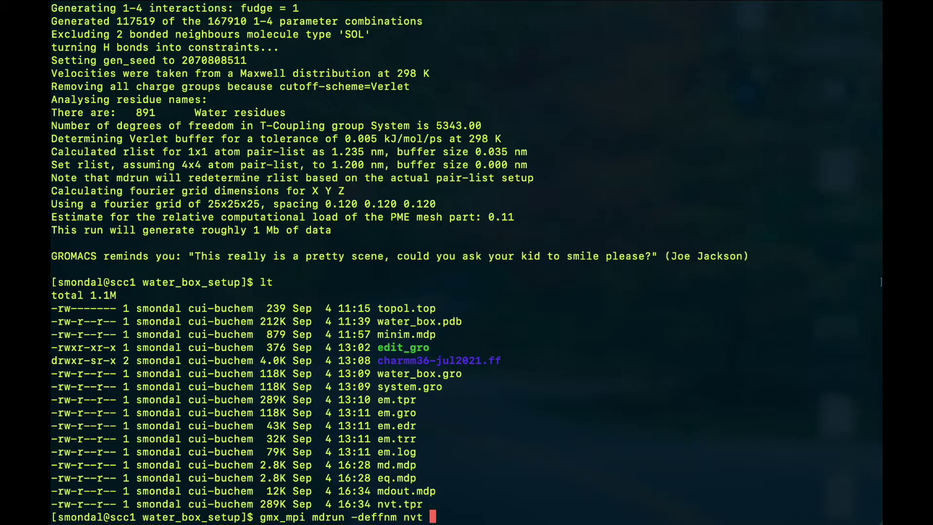
pyautogui.write('-v')
pyautogui.press('Return')
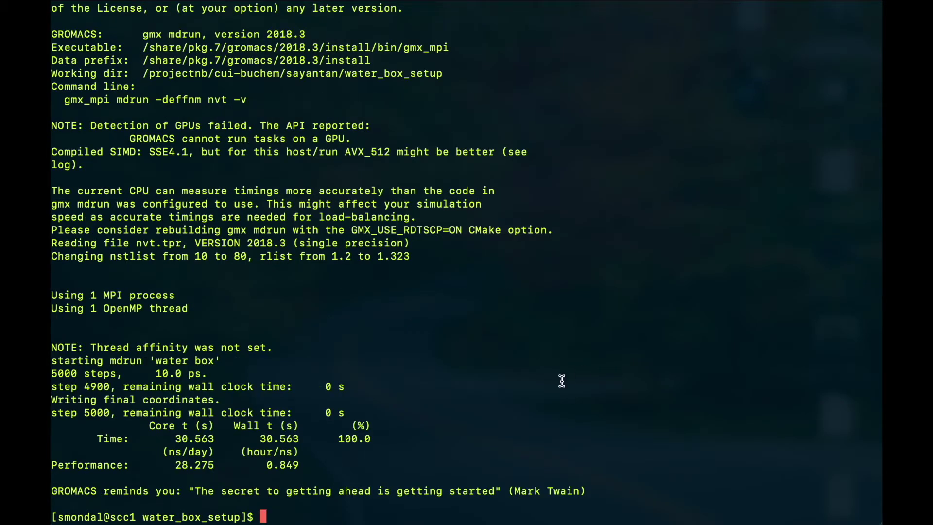
pyautogui.write('lt')
pyautogui.press('Return')
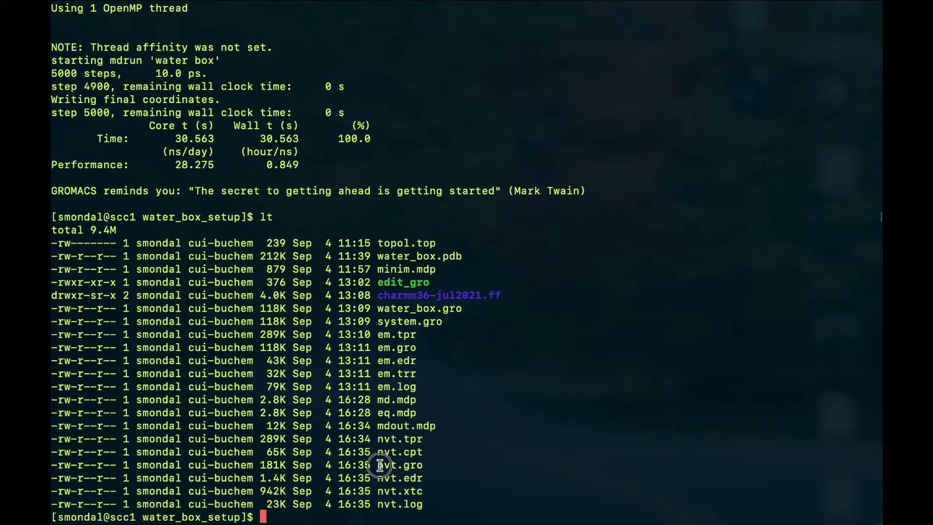
pyautogui.moveTo(381, 466); pyautogui.dragTo(422, 465)
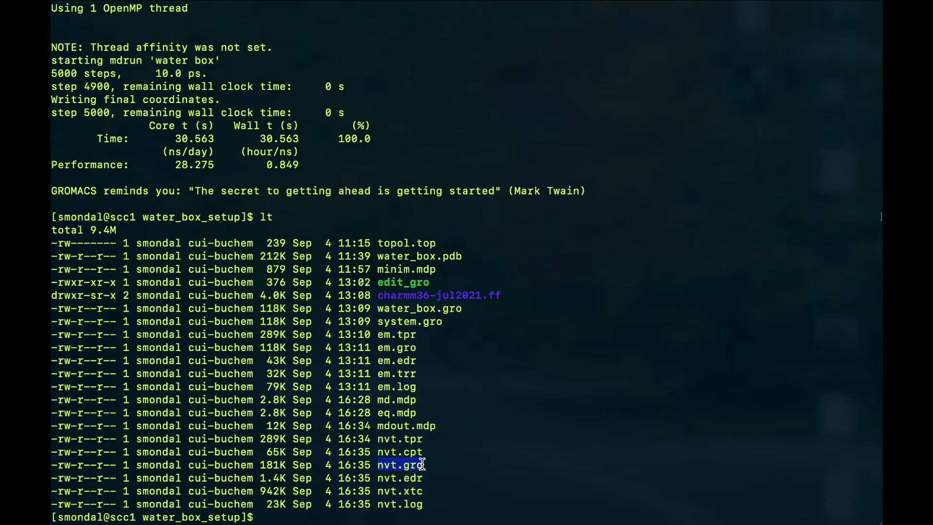
pyautogui.moveTo(424, 453); pyautogui.dragTo(379, 452)
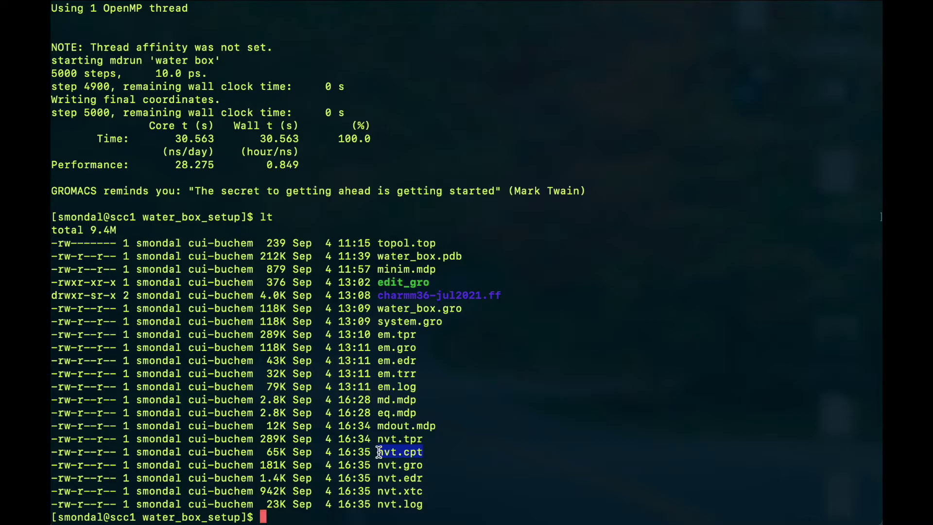
pyautogui.write('gmx_mpi mdrun -deffnm nvt -v')
# Recall the earlier grompp command and switch its inputs to md.mdp and nvt.gro.
pyautogui.press('Up')
pyautogui.press('Up')
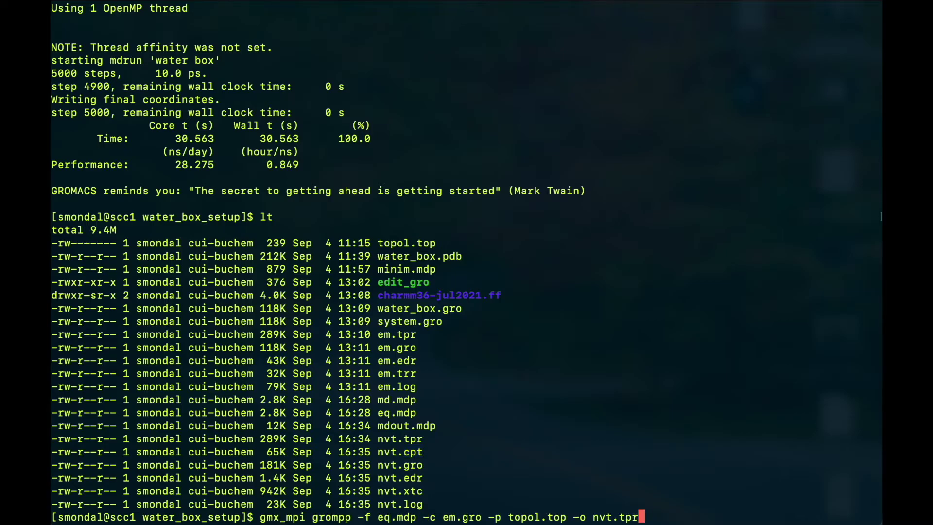
pyautogui.press('Left')
pyautogui.press('Left')
pyautogui.press('Left')
pyautogui.press('Left')
pyautogui.press('Left')
pyautogui.press('Left')
pyautogui.press('Left')
pyautogui.press('Left')
pyautogui.press('Left')
pyautogui.press('Left')
pyautogui.press('Left')
pyautogui.press('Left')
pyautogui.press('Left')
pyautogui.press('Left')
pyautogui.press('Left')
pyautogui.press('Left')
pyautogui.press('Left')
pyautogui.press('Left')
pyautogui.press('Left')
pyautogui.press('Left')
pyautogui.press('Left')
pyautogui.press('Left')
pyautogui.press('Left')
pyautogui.press('Left')
pyautogui.press('Left')
pyautogui.press('Left')
pyautogui.press('Left')
pyautogui.press('Left')
pyautogui.press('Left')
pyautogui.press('Left')
pyautogui.press('Left')
pyautogui.press('Left')
pyautogui.press('Left')
pyautogui.press('Left')
pyautogui.press('Left')
pyautogui.press('Left')
pyautogui.press('BackSpace')
pyautogui.press('BackSpace')
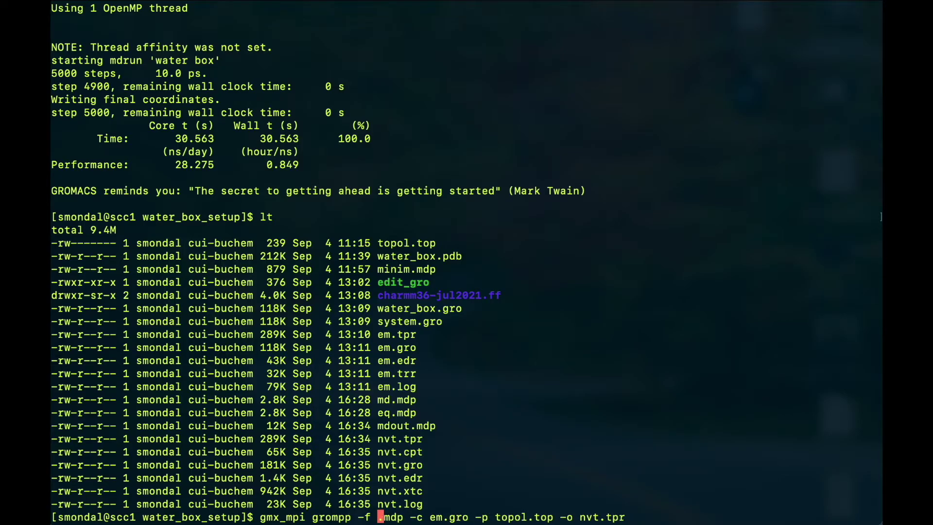
pyautogui.write('md')
pyautogui.press('Right')
pyautogui.press('Right')
pyautogui.press('Right')
pyautogui.press('Right')
pyautogui.press('Right')
pyautogui.press('Right')
pyautogui.press('Right')
pyautogui.press('Right')
pyautogui.press('Right')
pyautogui.press('BackSpace')
pyautogui.press('BackSpace')
pyautogui.write('nvt')
pyautogui.press('Right')
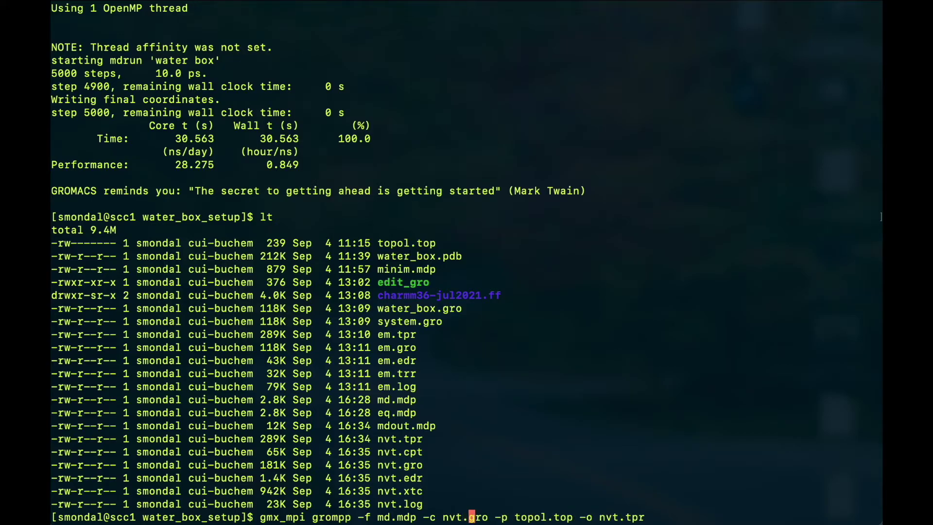
pyautogui.press('Right')
pyautogui.press('Right')
pyautogui.press('Right')
pyautogui.press('Right')
# Change the output to prod.tpr, add '-t nvt.cpt', and run grompp.
pyautogui.press('Right')
pyautogui.press('Right')
pyautogui.press('Right')
pyautogui.press('Right')
pyautogui.press('Right')
pyautogui.press('Right')
pyautogui.press('Right')
pyautogui.press('Right')
pyautogui.press('Right')
pyautogui.press('Right')
pyautogui.press('Right')
pyautogui.press('Right')
pyautogui.press('Right')
pyautogui.press('Right')
pyautogui.press('Right')
pyautogui.press('Right')
pyautogui.press('Right')
pyautogui.press('Right')
pyautogui.press('Right')
pyautogui.press('BackSpace')
pyautogui.press('BackSpace')
pyautogui.press('BackSpace')
pyautogui.write('prod')
pyautogui.press('Right')
pyautogui.press('Right')
pyautogui.press('Right')
pyautogui.press('Right')
pyautogui.write('-')
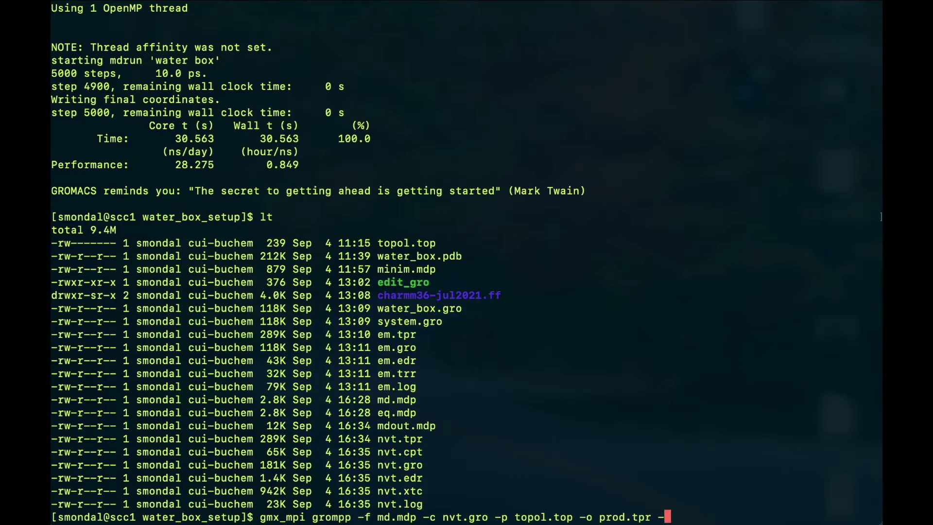
pyautogui.write('t nvt.cpt')
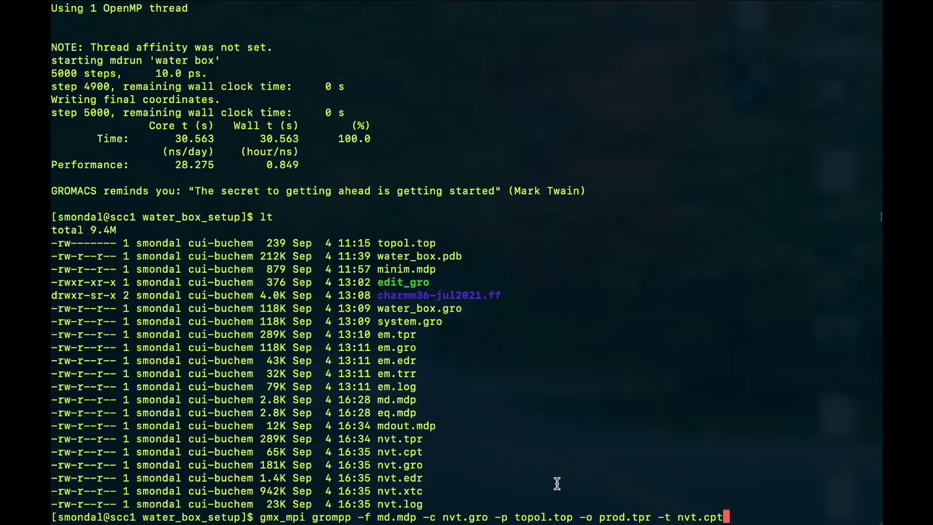
pyautogui.press('Return')
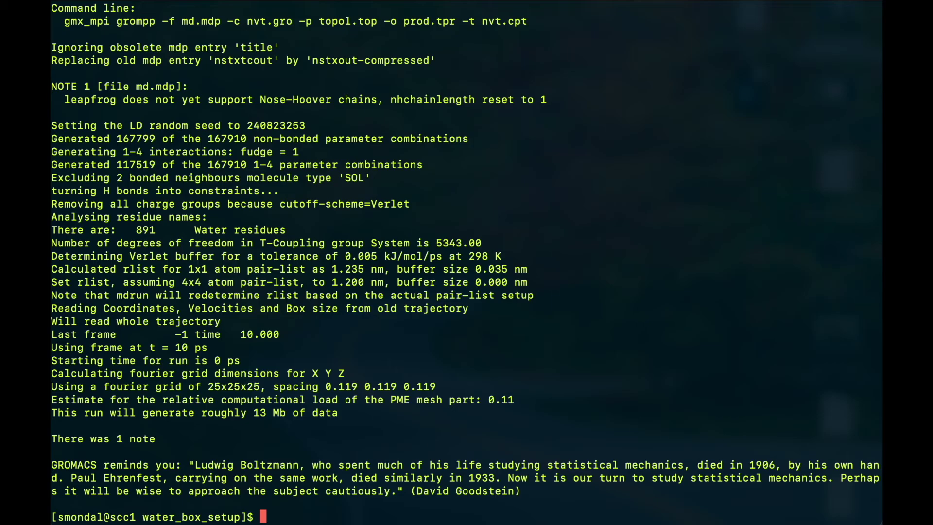
# Confirm prod.tpr exists, then rerun mdrun with -deffnm prod for the 50000-step production run.
pyautogui.write('lt')
pyautogui.press('Return')
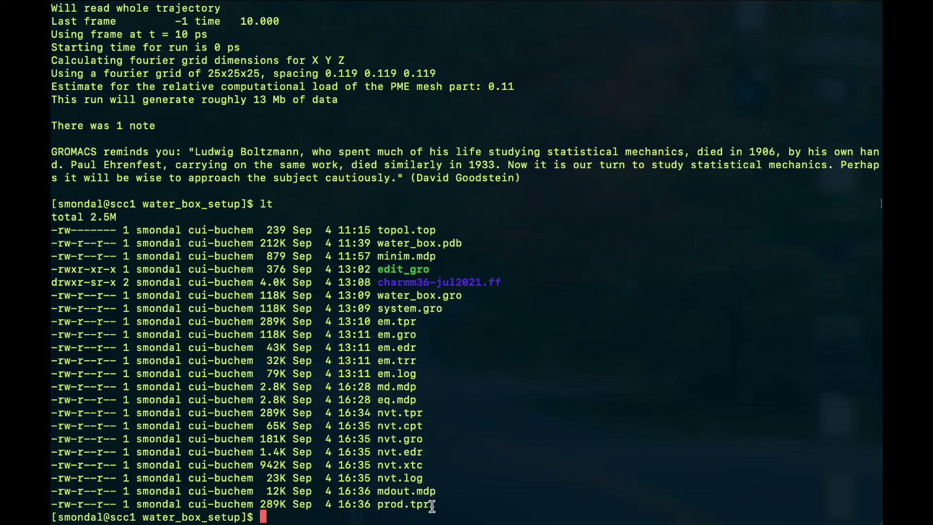
pyautogui.write('lt')
pyautogui.press('Up')
pyautogui.press('Up')
pyautogui.press('Up')
pyautogui.press('Up')
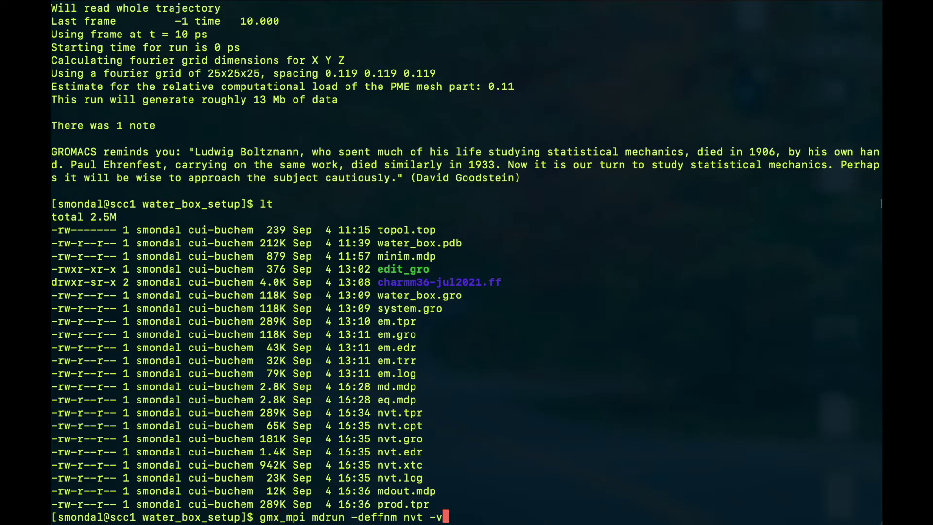
pyautogui.press('Left')
pyautogui.press('Left')
pyautogui.press('Left')
pyautogui.press('BackSpace')
pyautogui.press('BackSpace')
pyautogui.press('BackSpace')
pyautogui.write('prod')
pyautogui.press('Return')
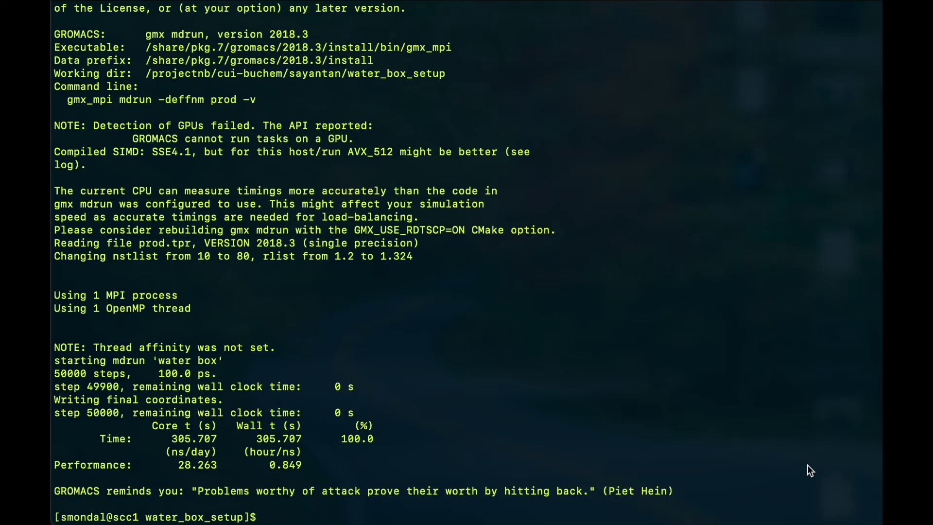
# List the directory and highlight the 9.2M prod.xtc trajectory file.
pyautogui.write('lt')
pyautogui.press('Return')
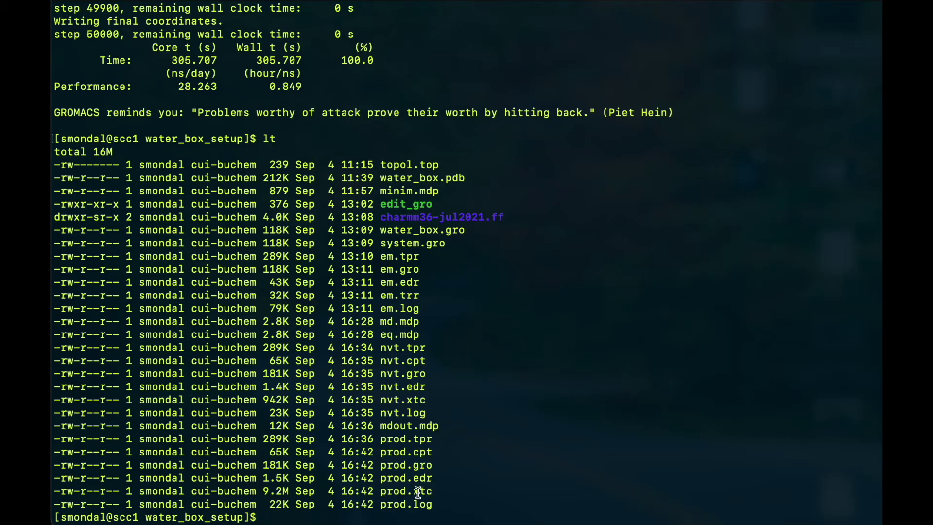
pyautogui.moveTo(436, 492); pyautogui.dragTo(409, 491)
pyautogui.moveTo(382, 492); pyautogui.dragTo(435, 491)
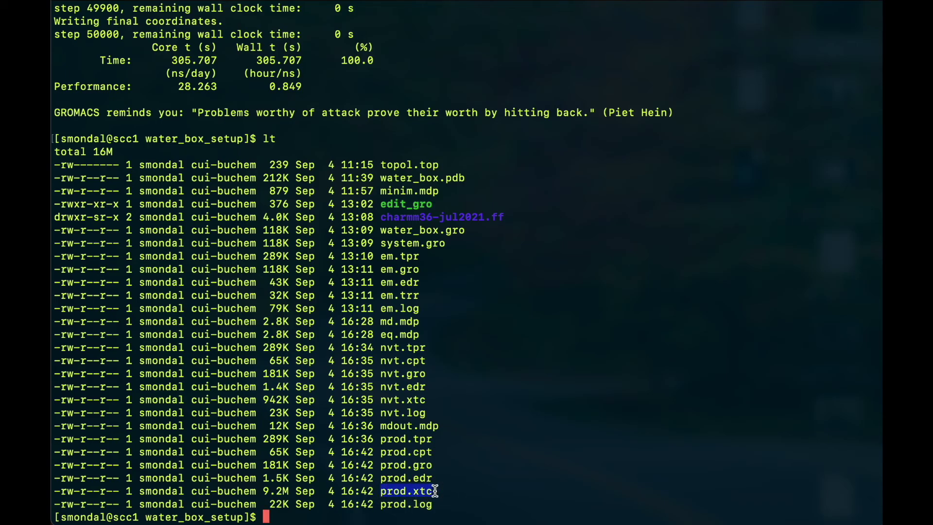